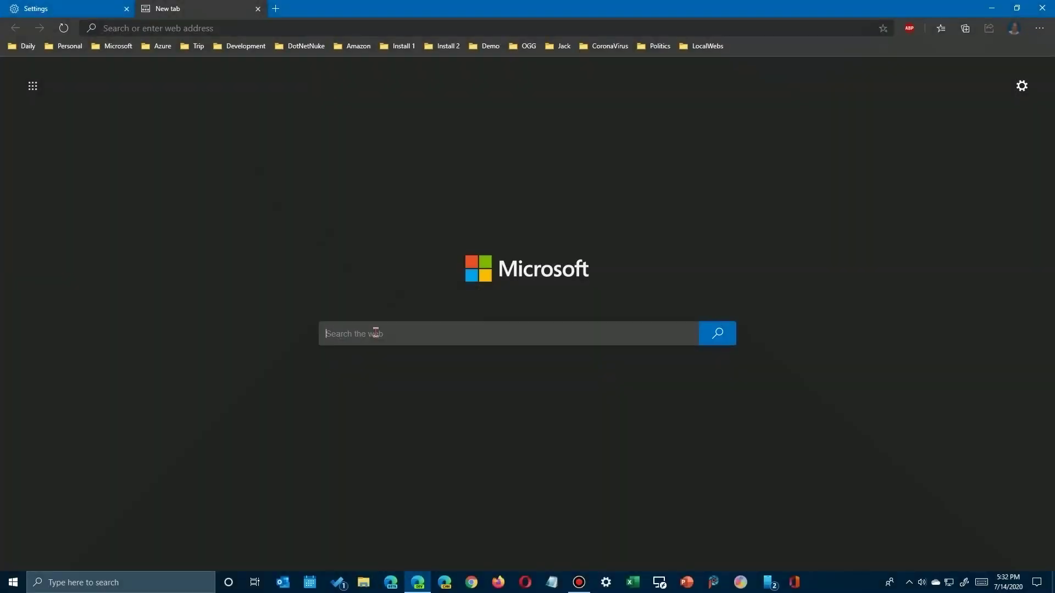
text(new f)
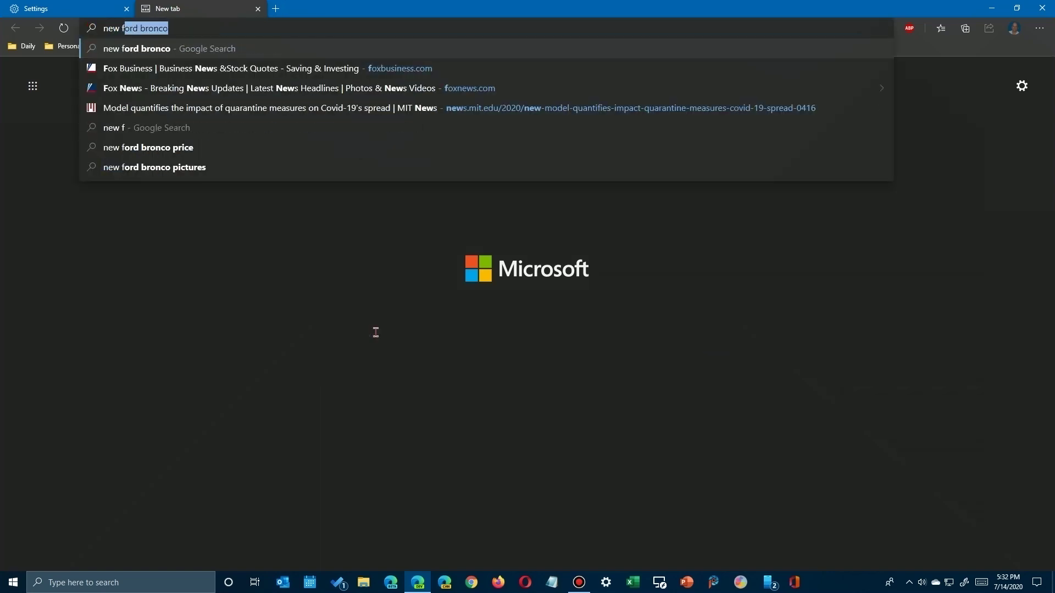
Run the autocompleted 'new ford bronco' search from the address bar to get Google results
key(Return)
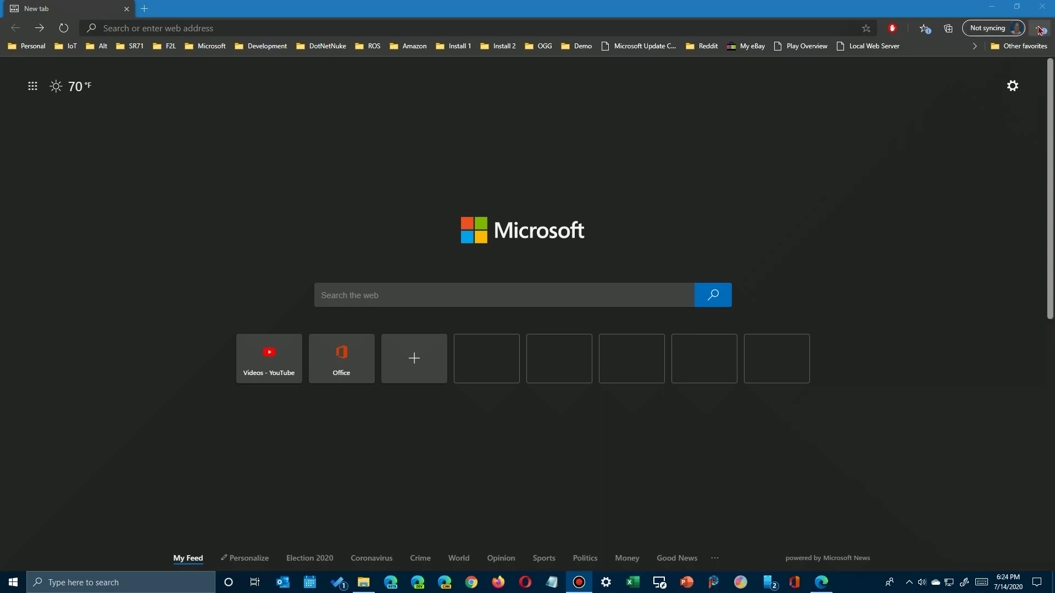
Reach Edge Settings > Privacy and services from the browser menu
click(1040, 29)
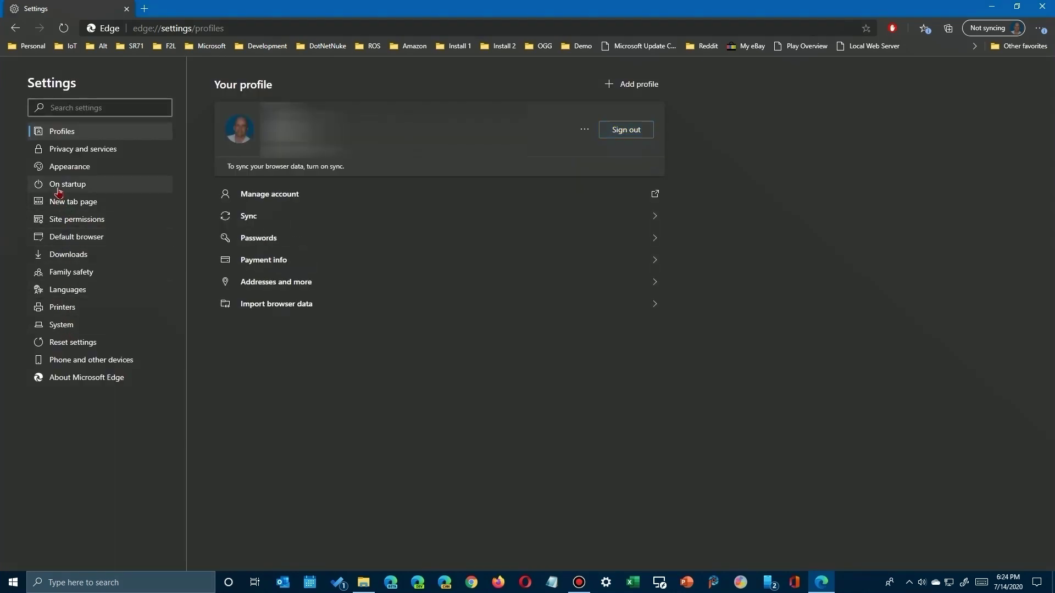
click(80, 155)
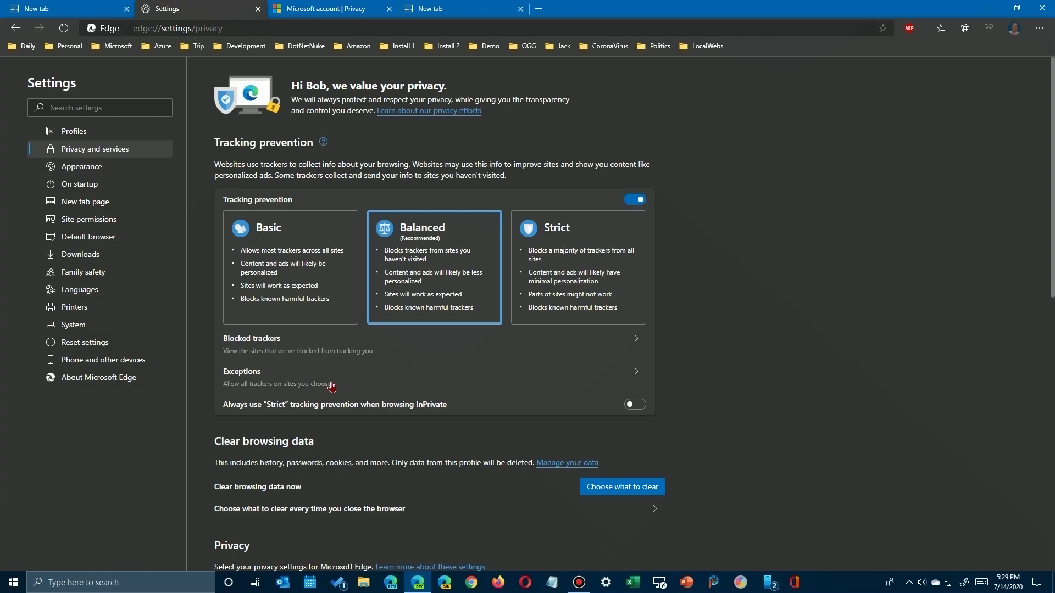
scroll(333, 383, down, 3)
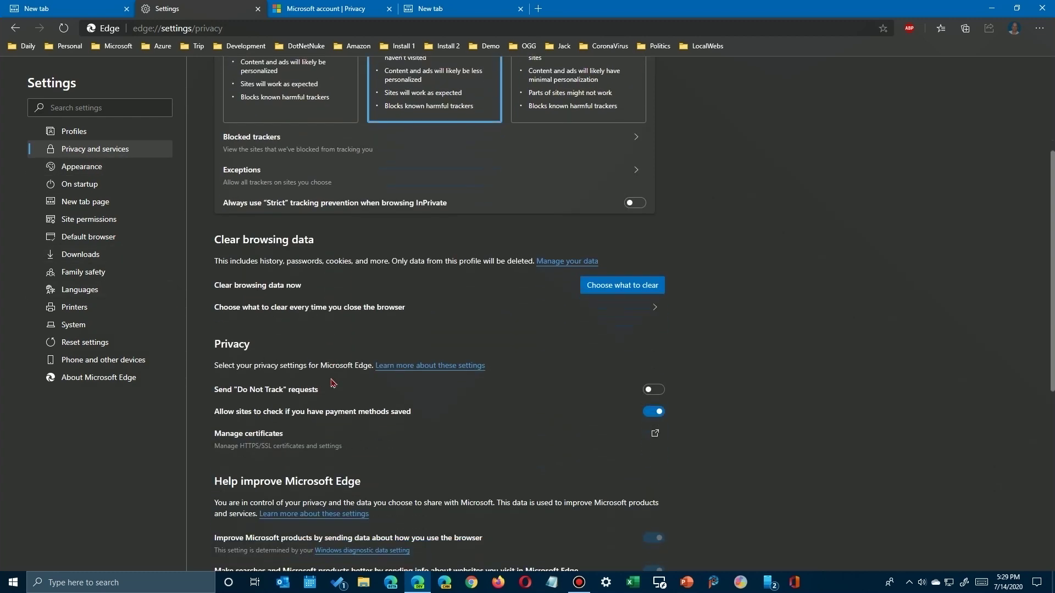
scroll(332, 383, down, 4)
scroll(330, 387, down, 2)
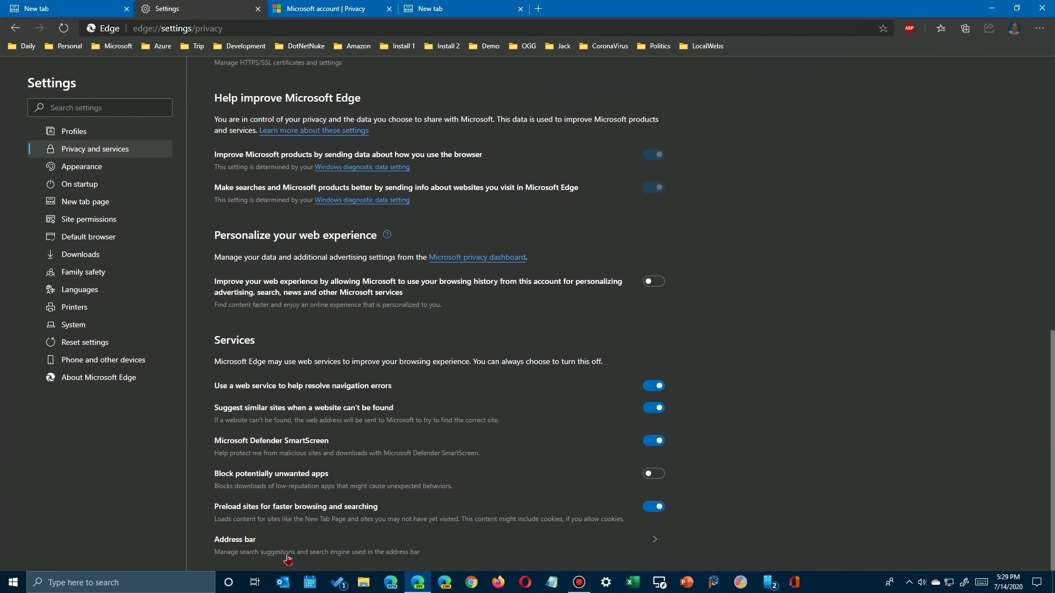
Set Google as the search engine used in the address bar
click(397, 556)
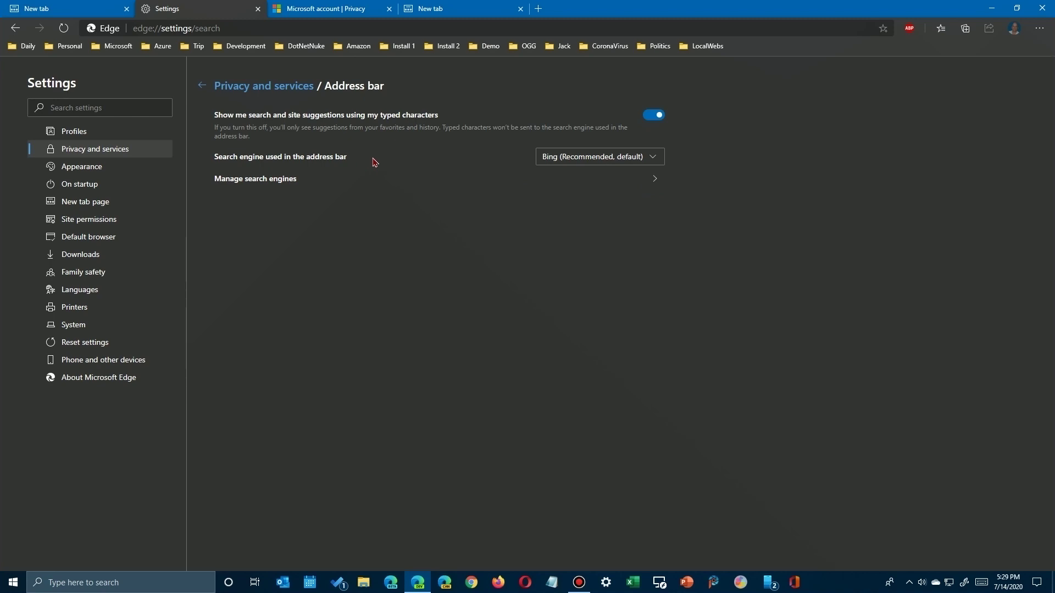
click(577, 159)
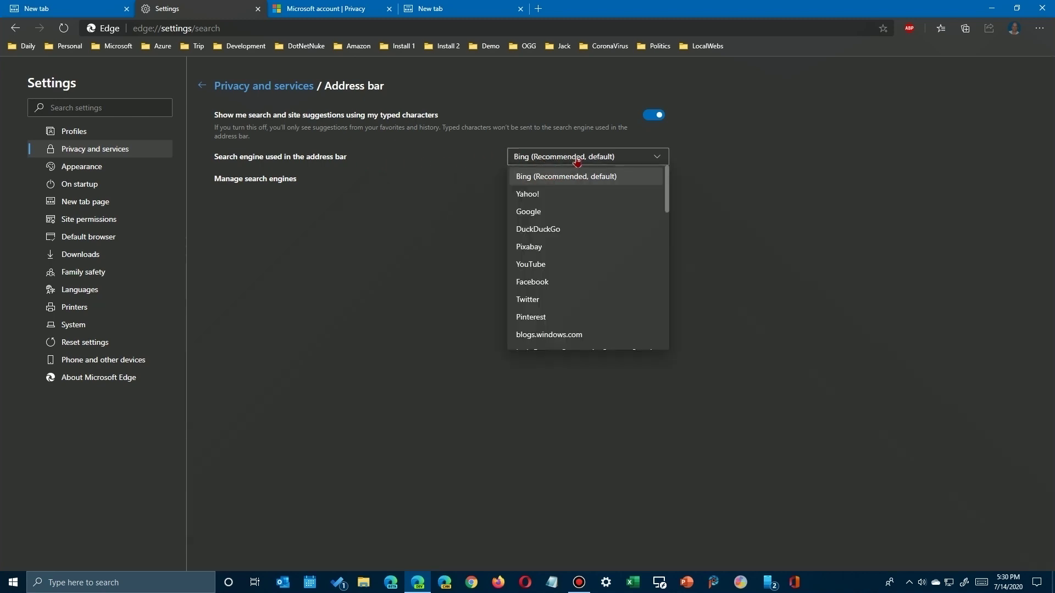
click(535, 214)
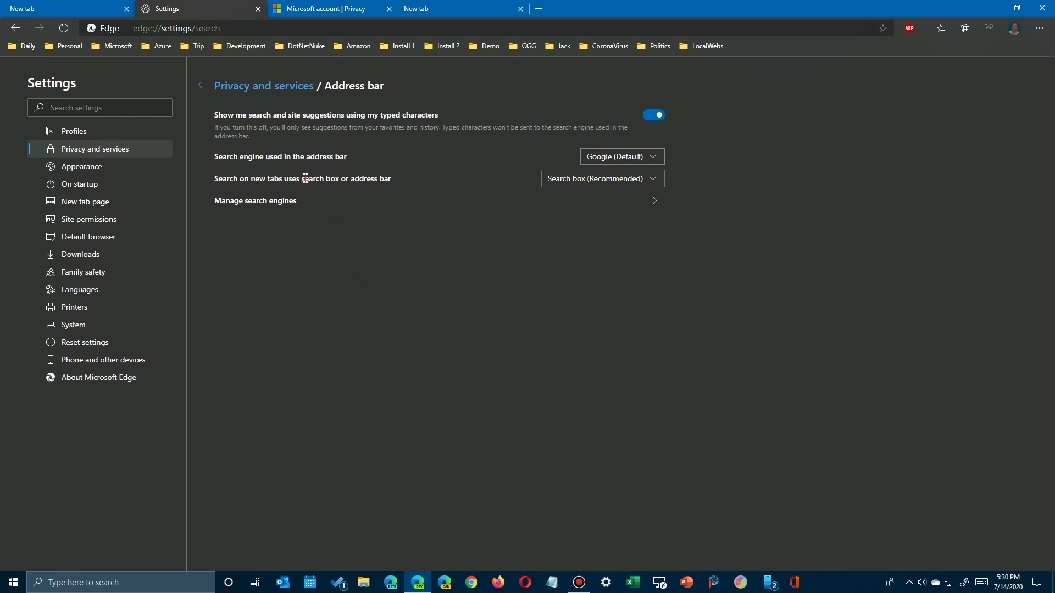
Peek at the new-tab search dropdown unchanged, then go to Manage search engines
click(584, 184)
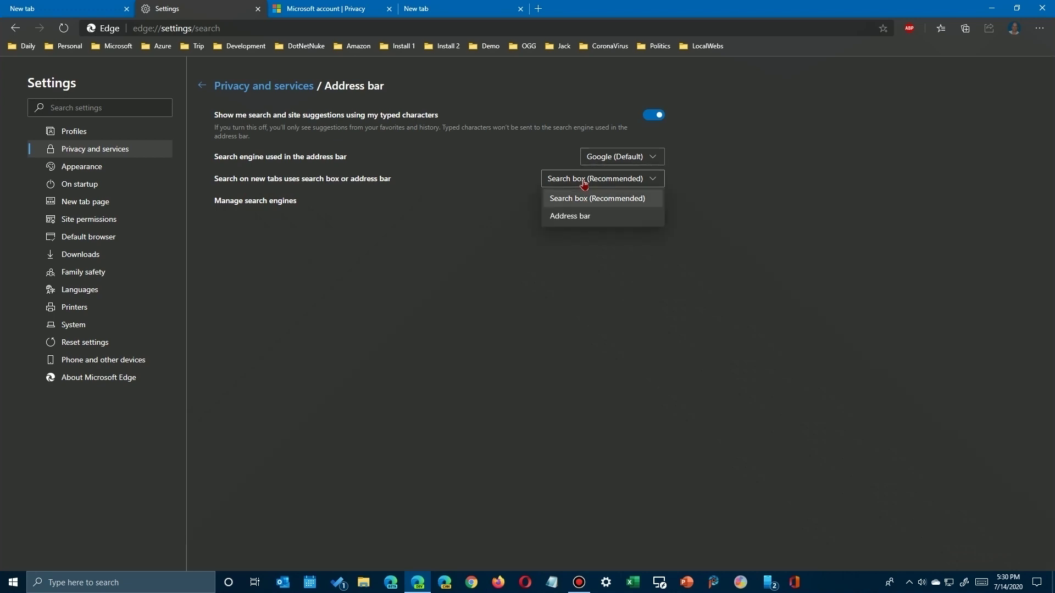
click(584, 184)
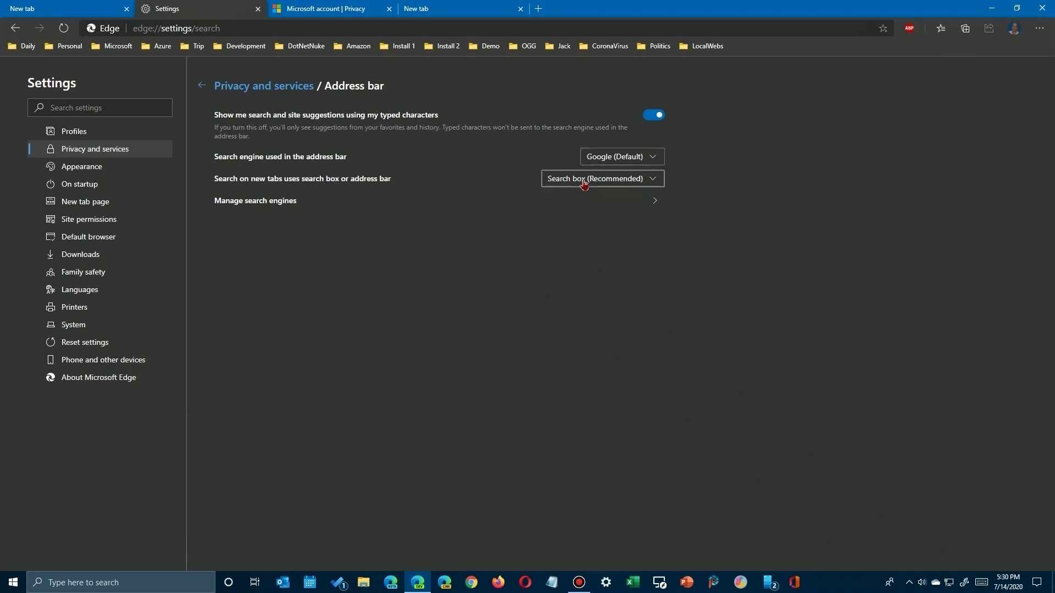
click(259, 205)
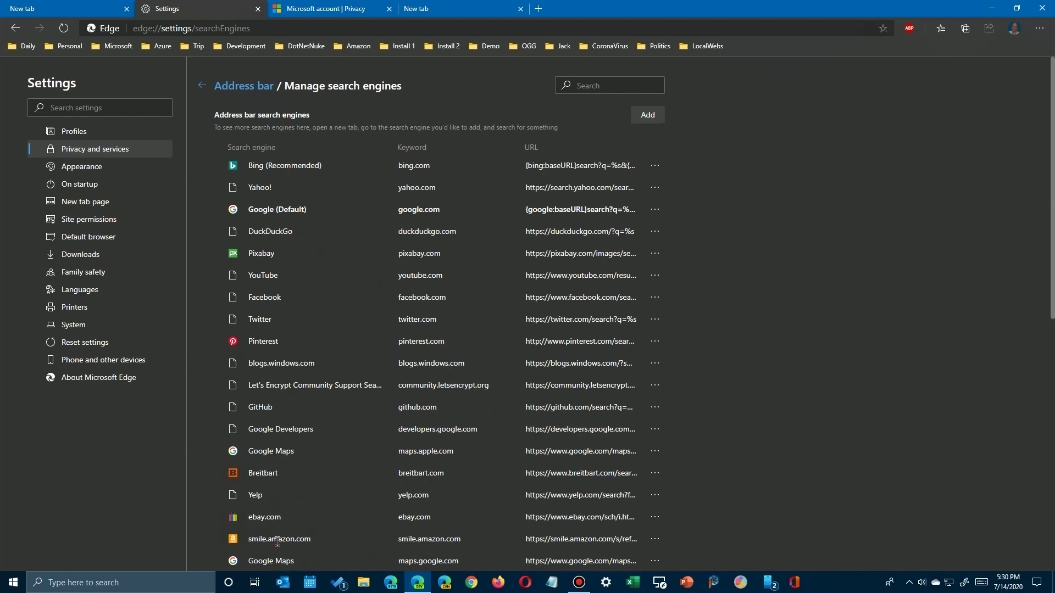
scroll(278, 560, down, 5)
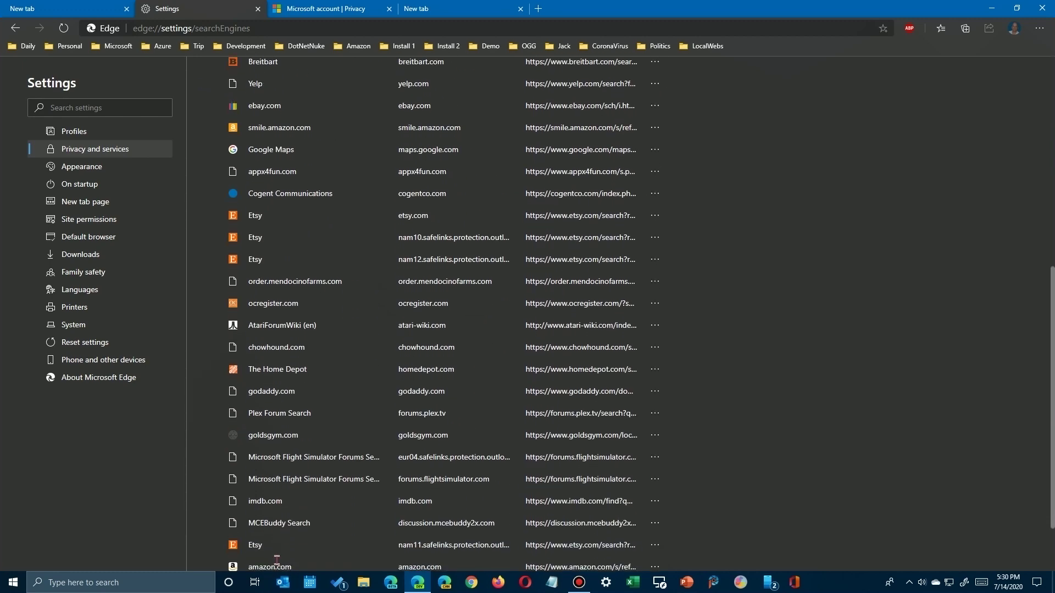
scroll(277, 561, up, 5)
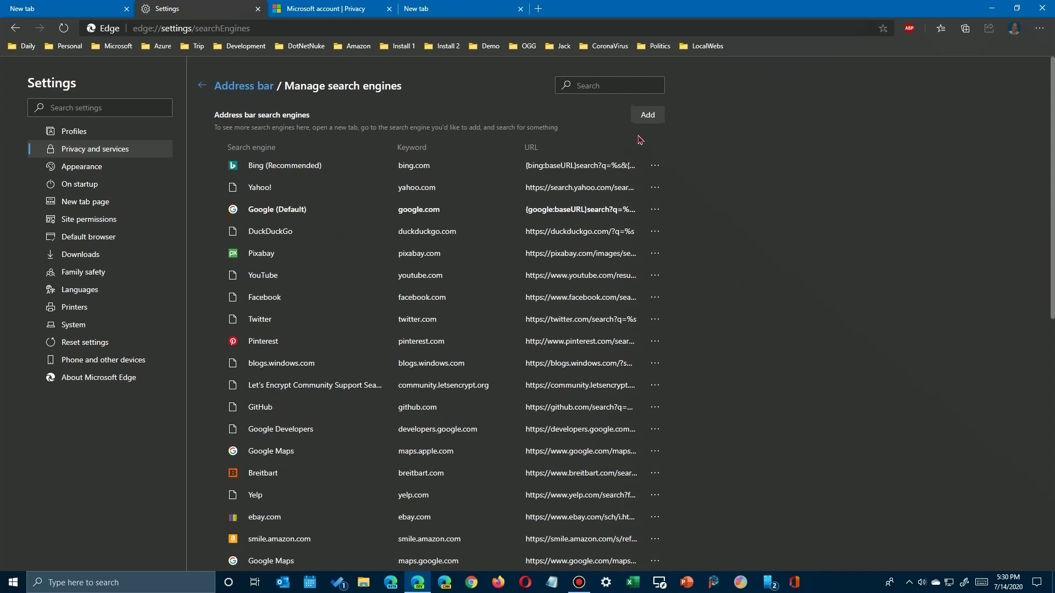
click(201, 86)
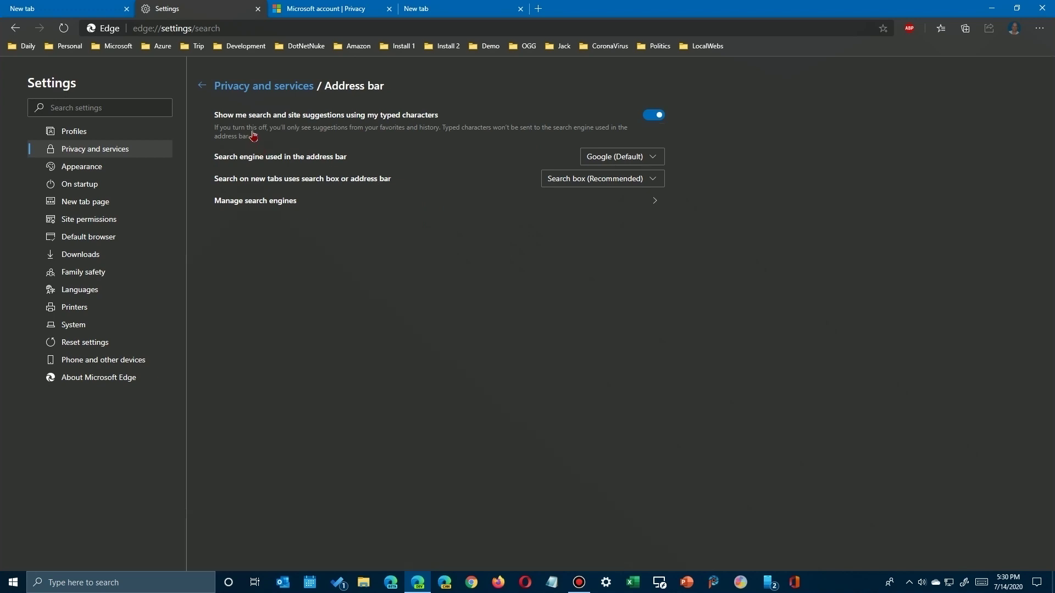
Search 'new ford bronco' from the new-tab page search box, getting Bing results
click(520, 8)
click(407, 9)
click(397, 332)
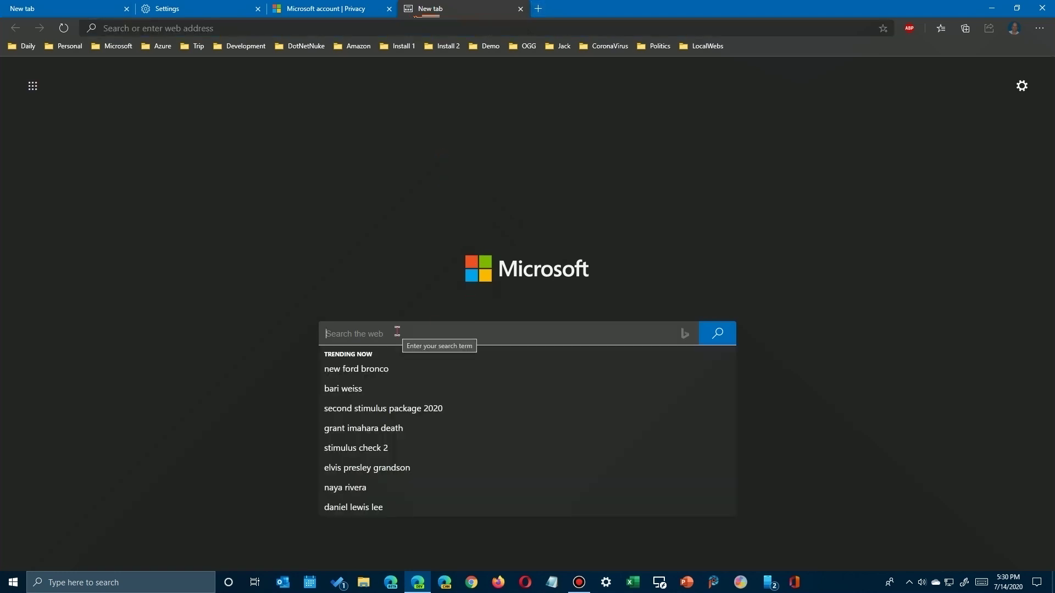
text(new)
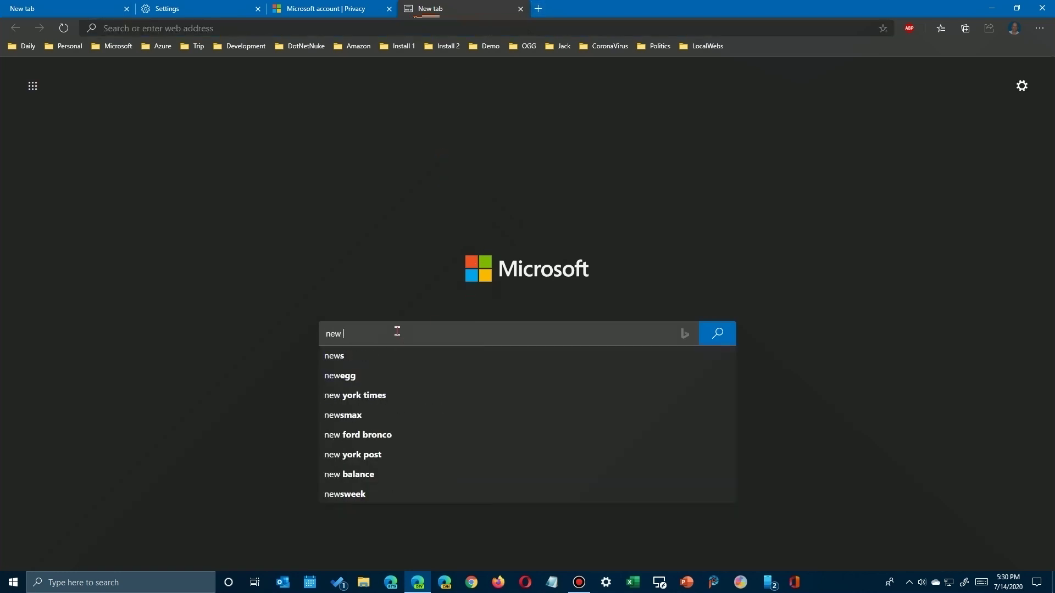
text( ford bron)
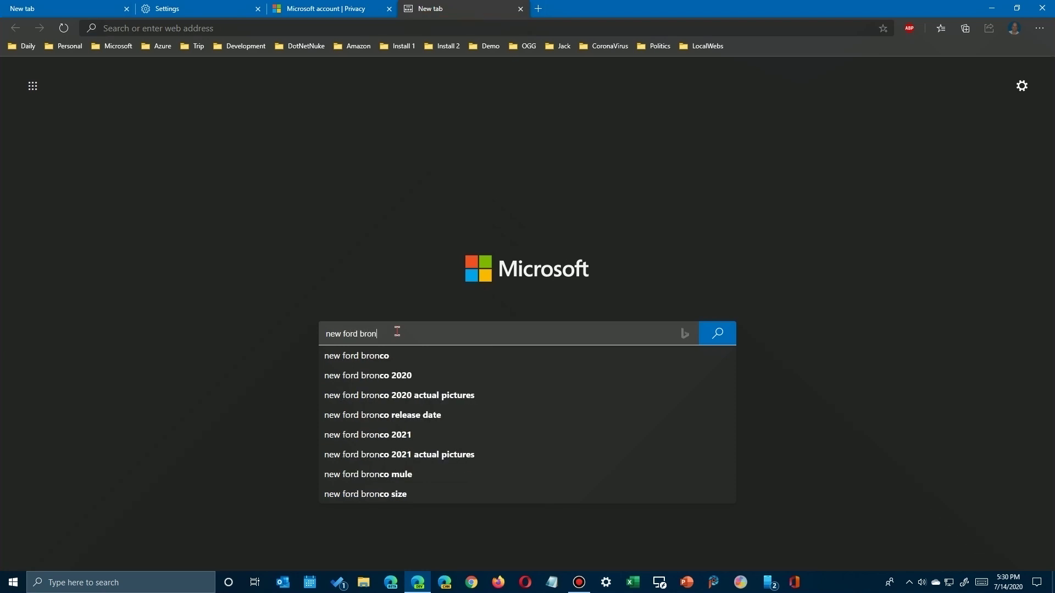
text(co)
key(Return)
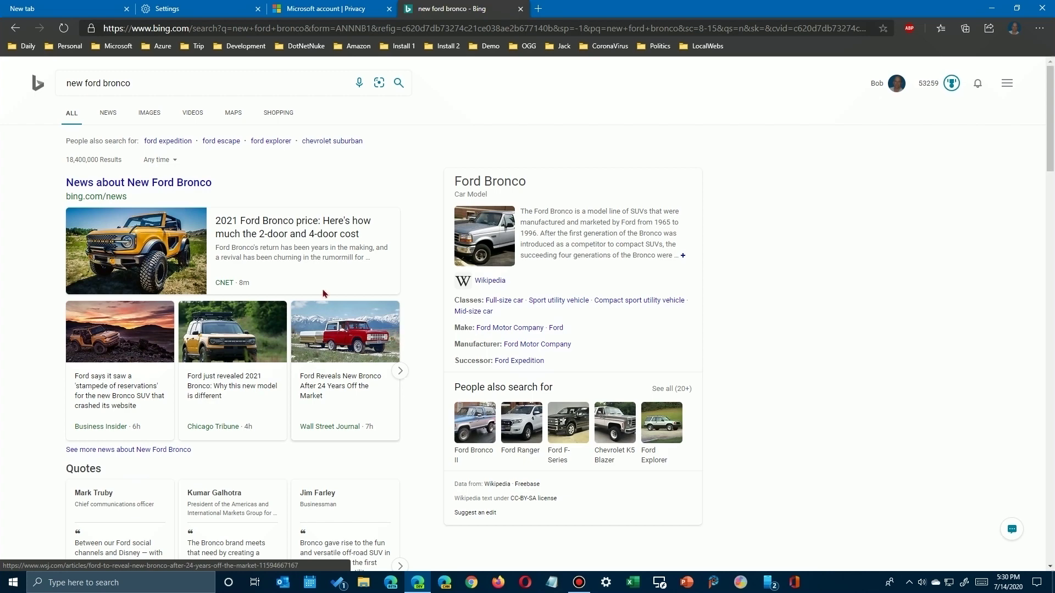
Close the extra Bing, account and new tabs to return to Address bar settings
key(ctrl+w)
key(ctrl+w)
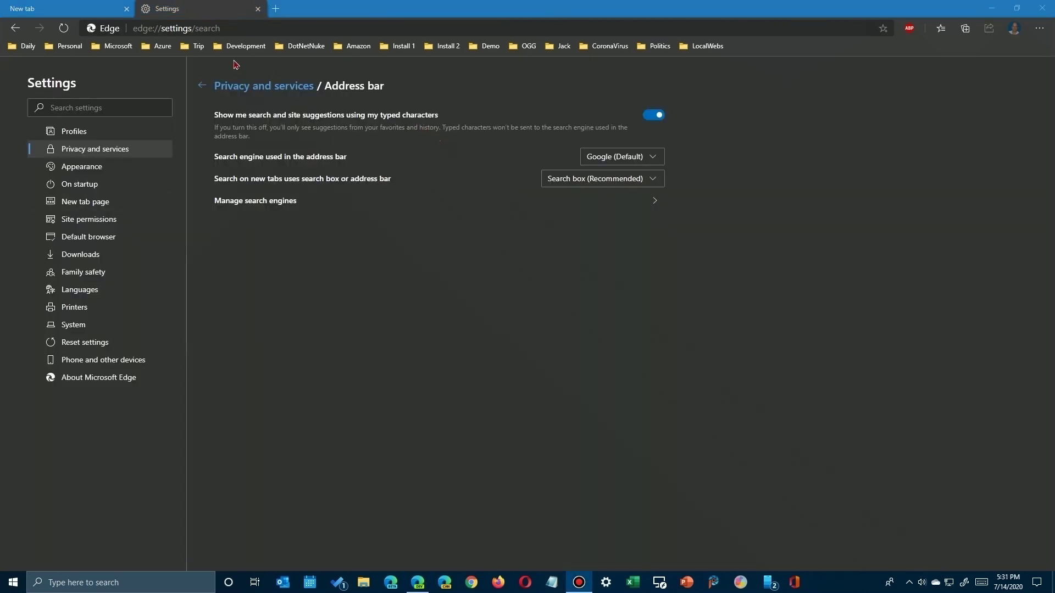
click(126, 8)
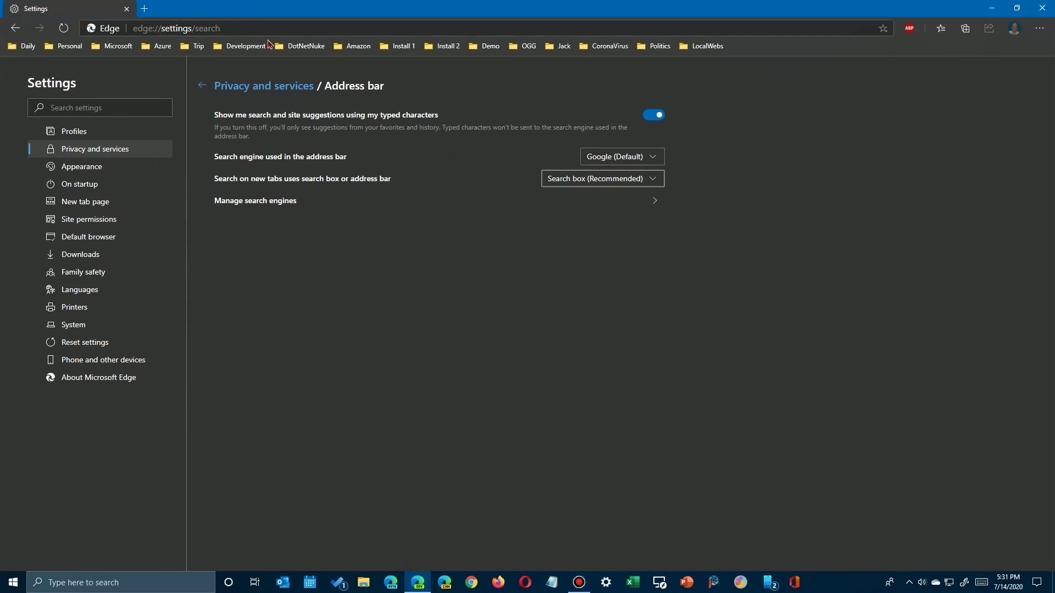
Search 'new ford bronco' in a fresh tab's address bar (Google results), then go back
click(146, 10)
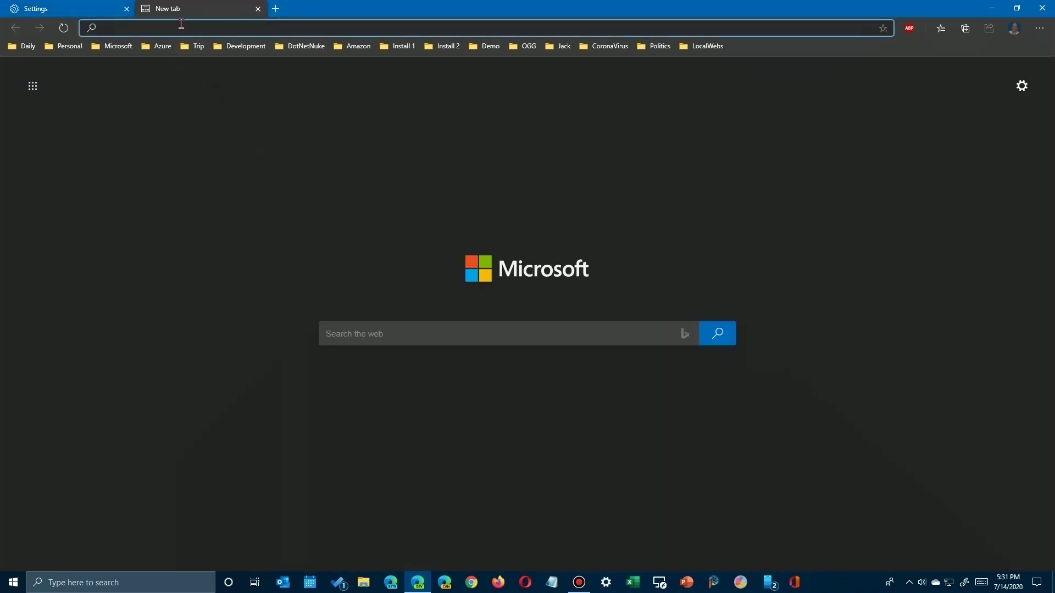
text(new)
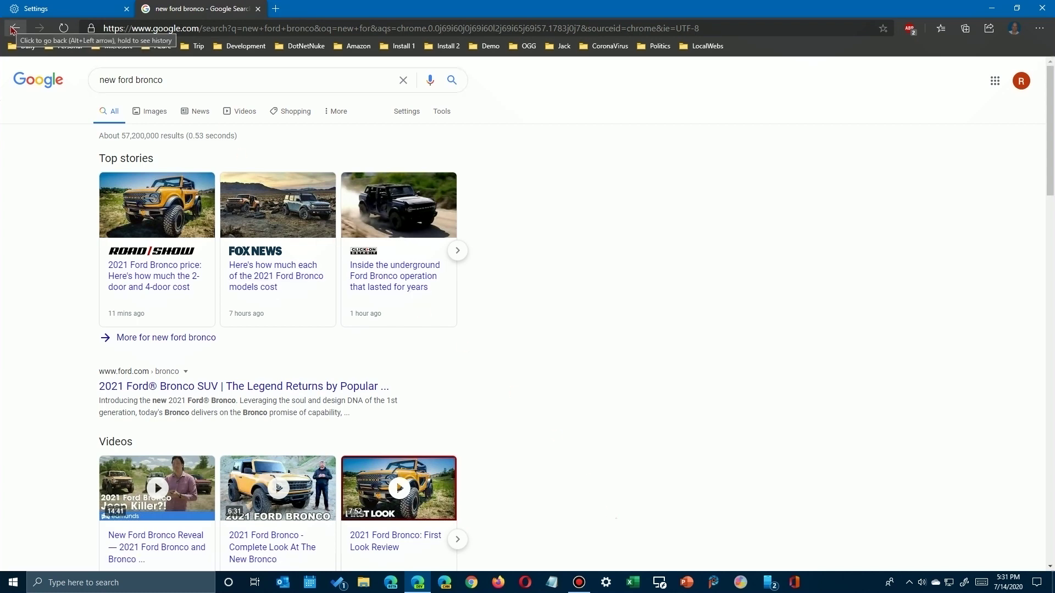
click(12, 30)
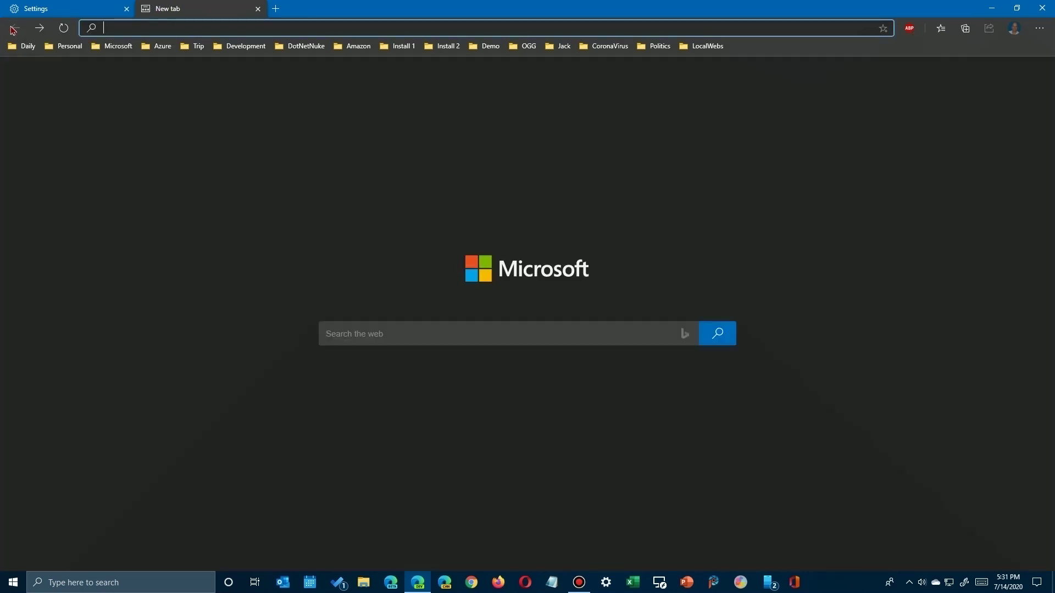
Search 'new ford bronco' from the start-page web search box, getting Bing results
click(356, 335)
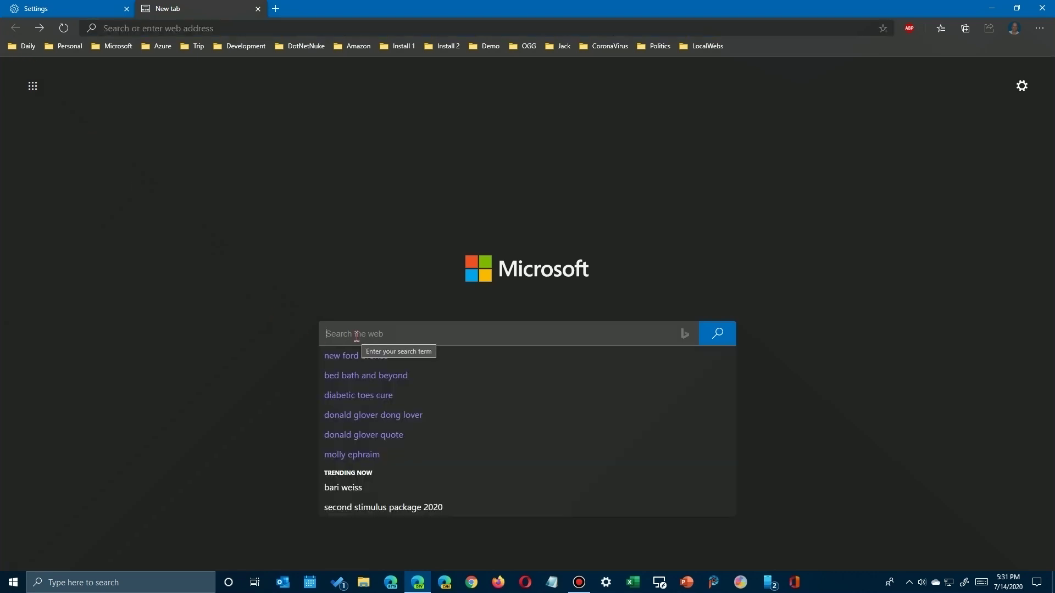
text(new)
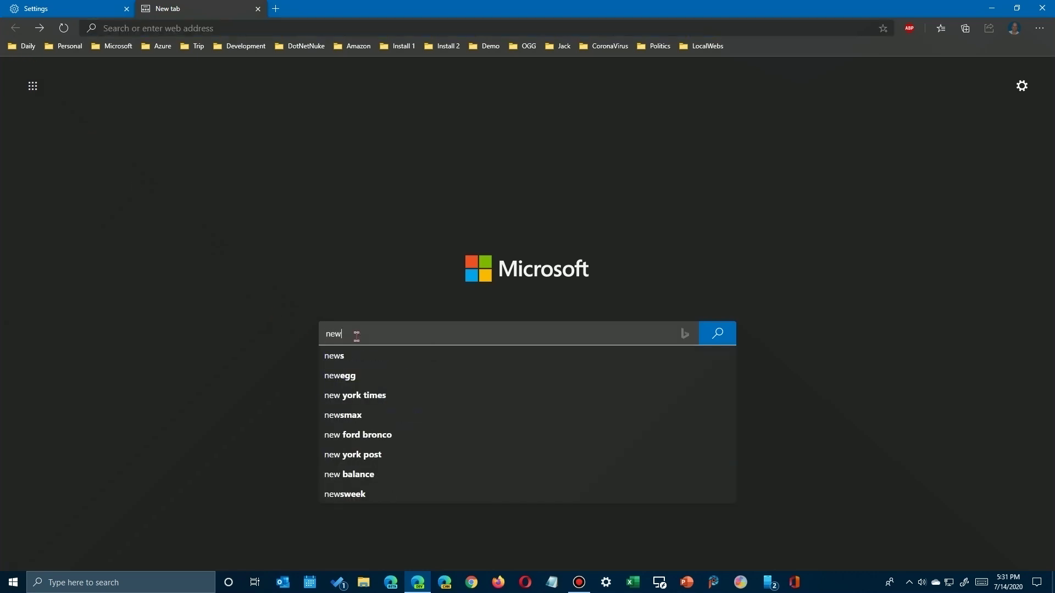
text( f)
key(Down)
key(Return)
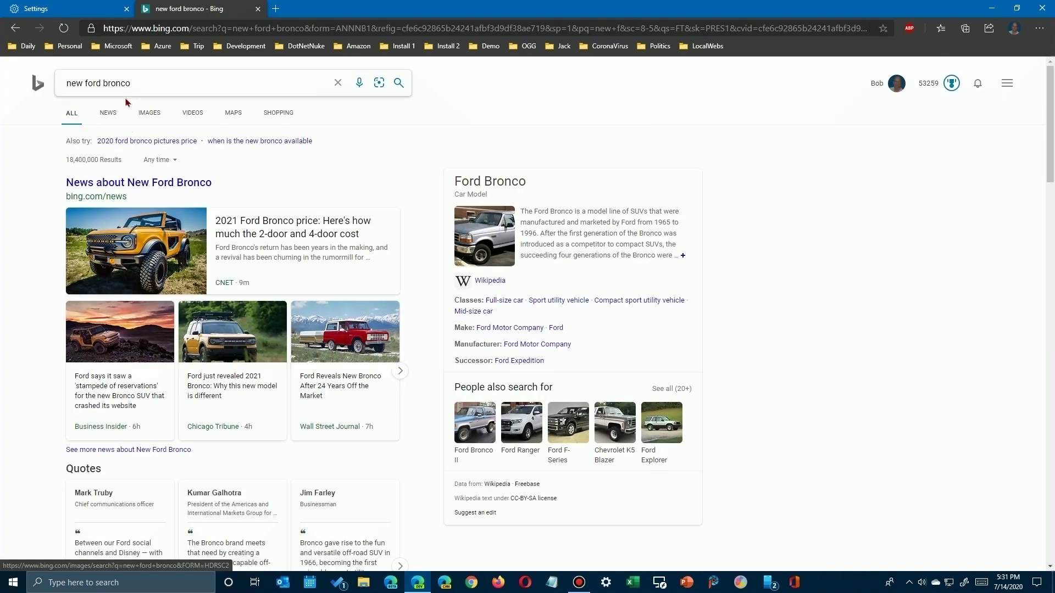
Set 'Search on new tabs uses search box or address bar' to Address bar
click(85, 14)
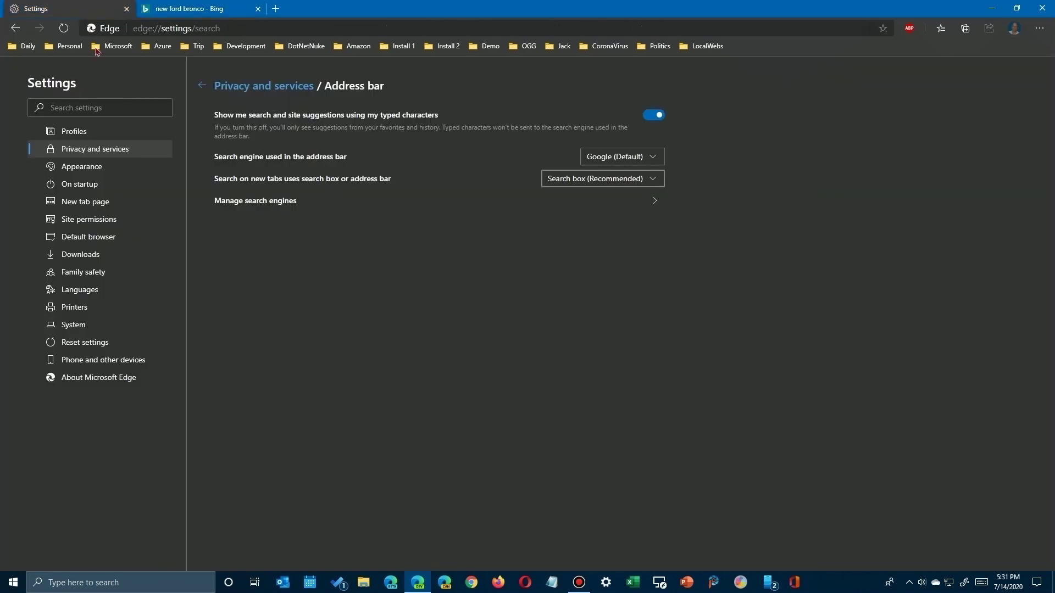
drag(245, 179, 406, 189)
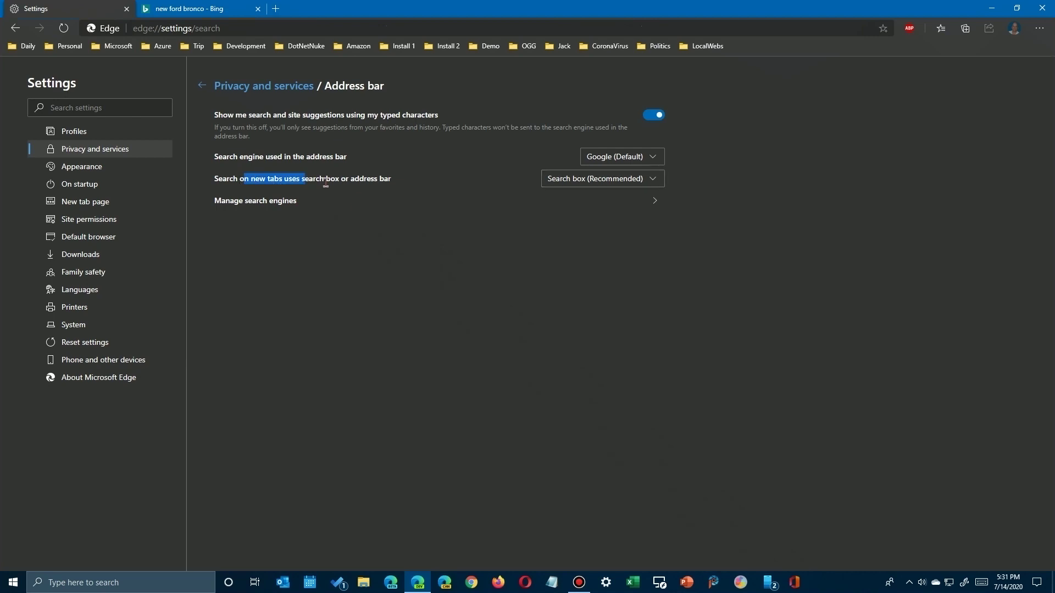
click(584, 181)
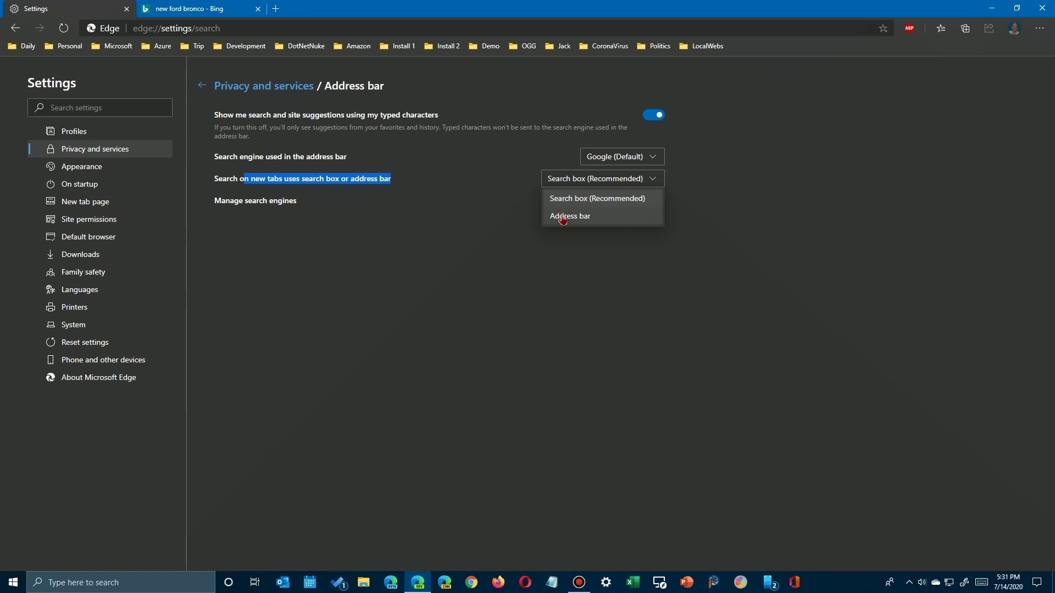
click(563, 217)
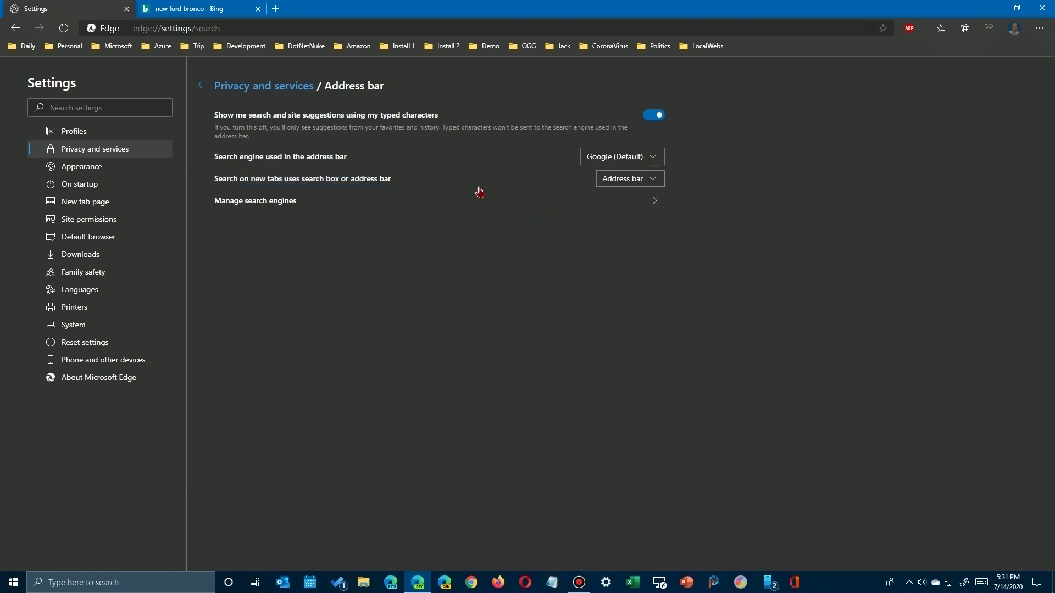
click(254, 9)
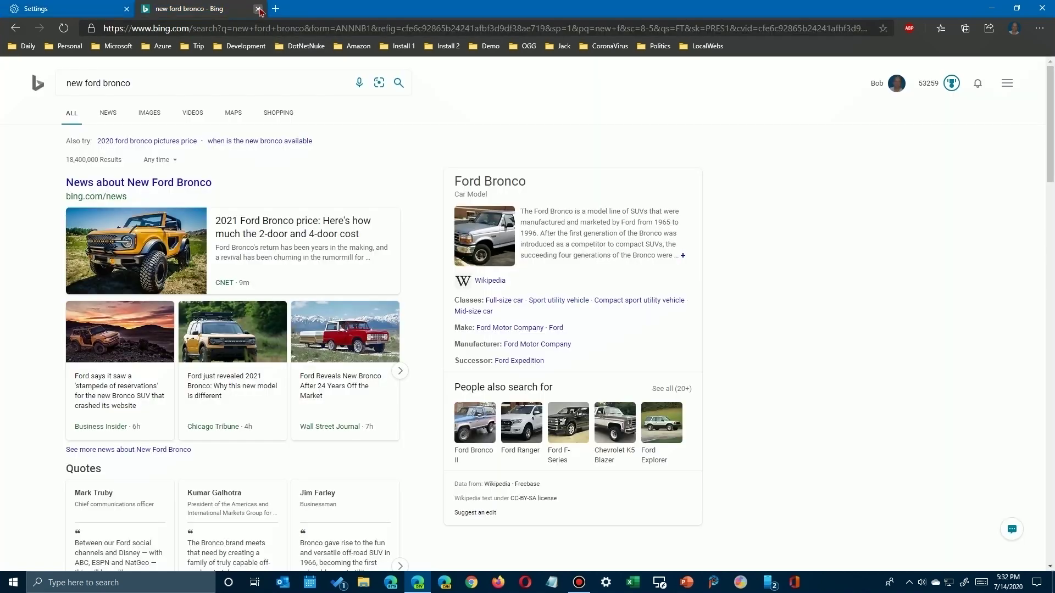
Search 'new ford bronco' from a fresh new-tab page, now landing on Google results
click(255, 9)
click(147, 9)
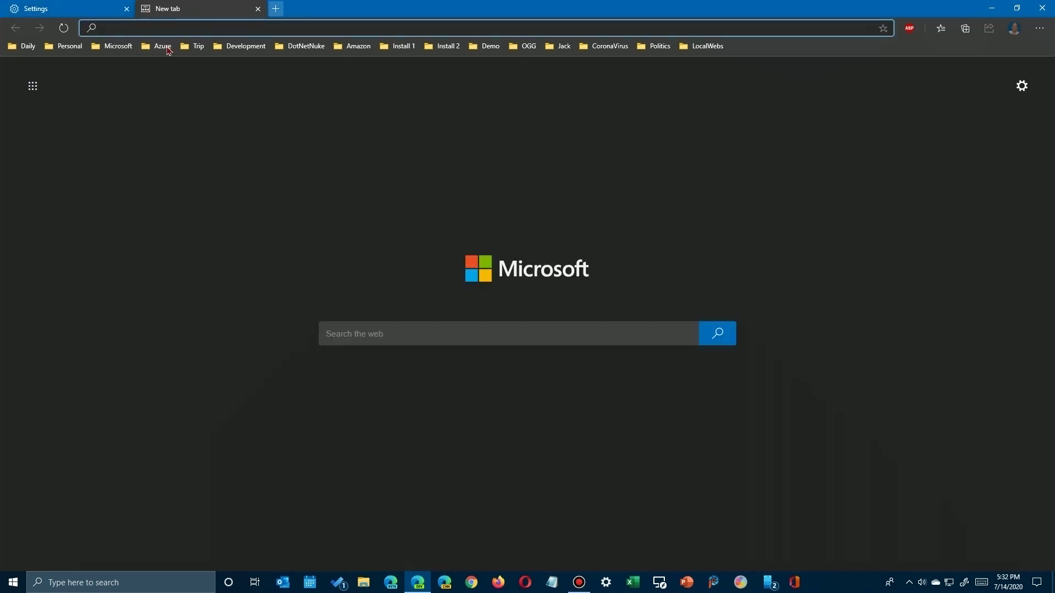
click(375, 333)
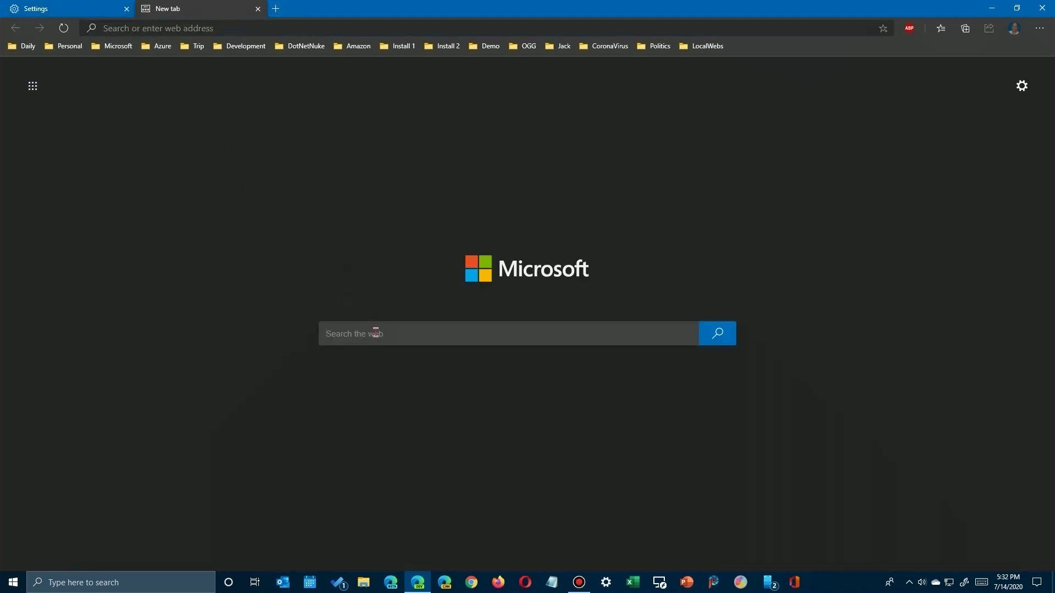
text(new f)
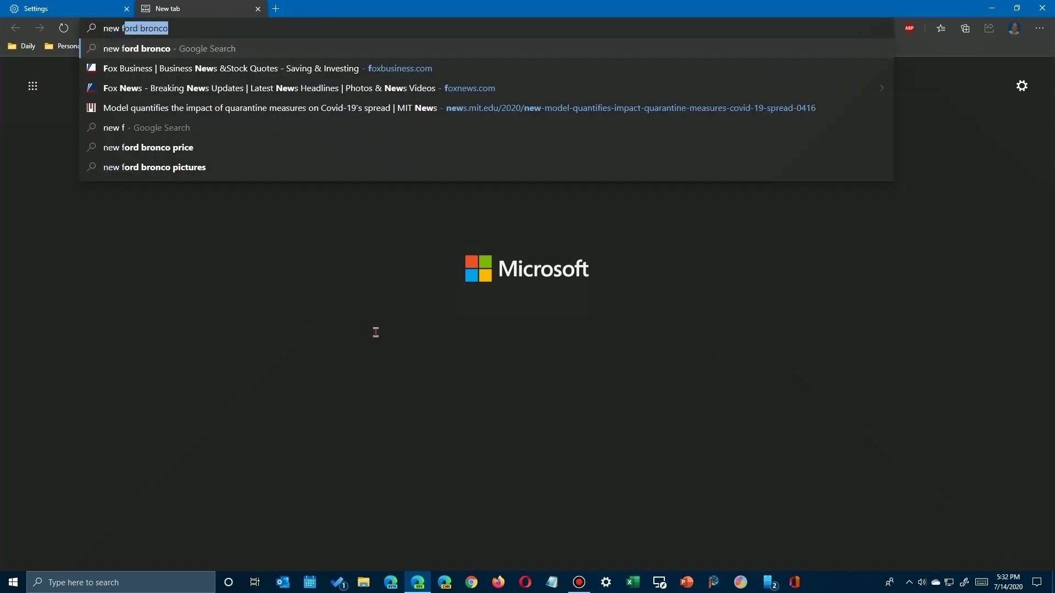
key(Return)
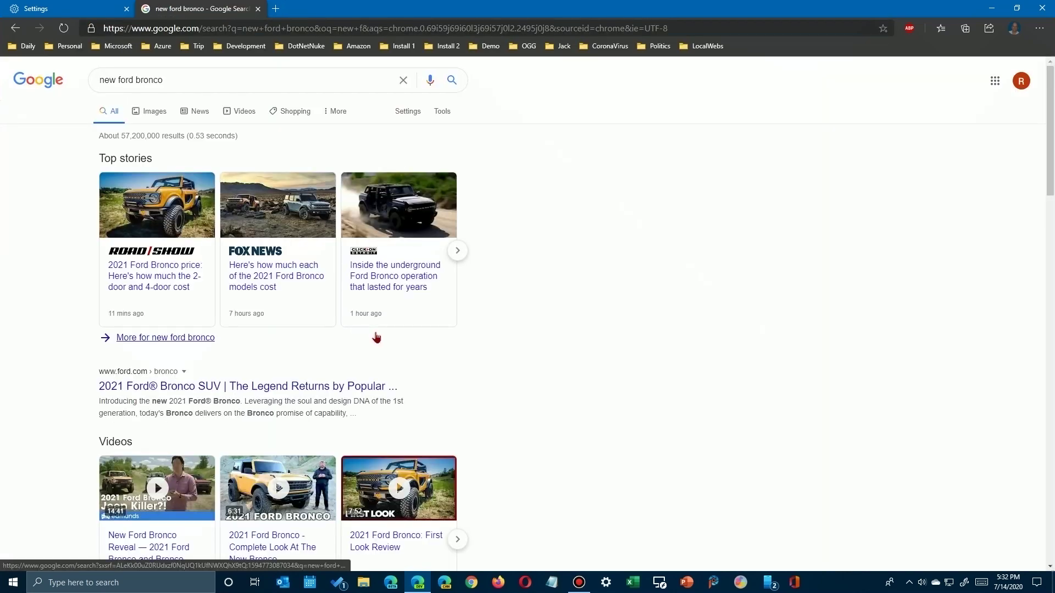